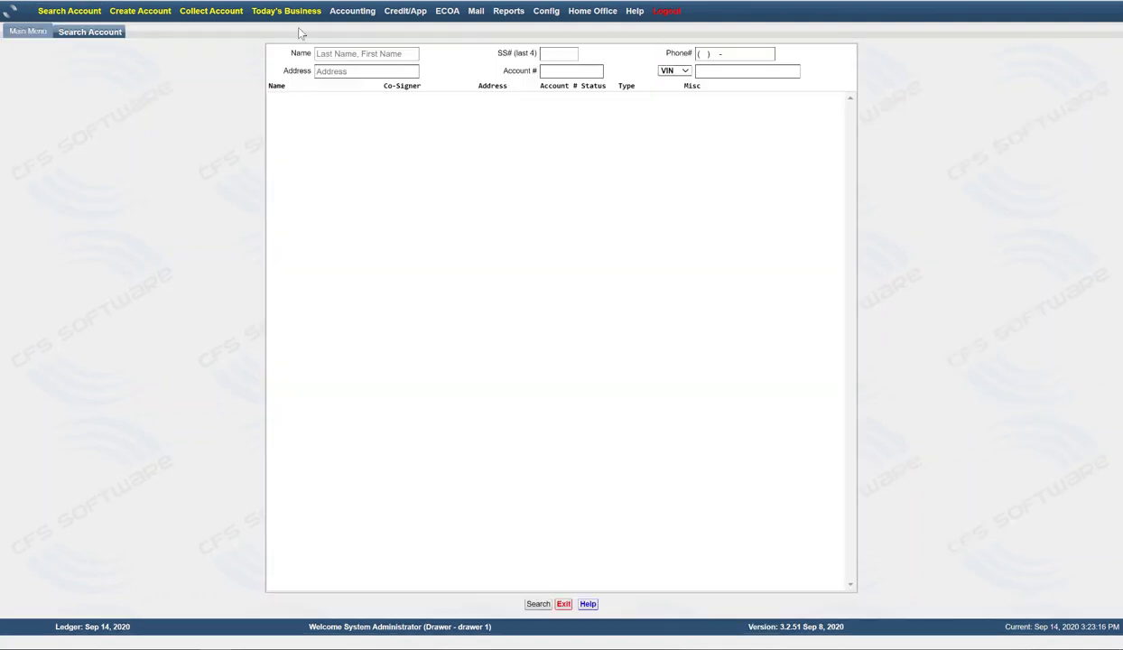
- Open a customer account from the unfiltered account search and advance through the records to one with several posted payments
left_click(365, 55)
key("Return")
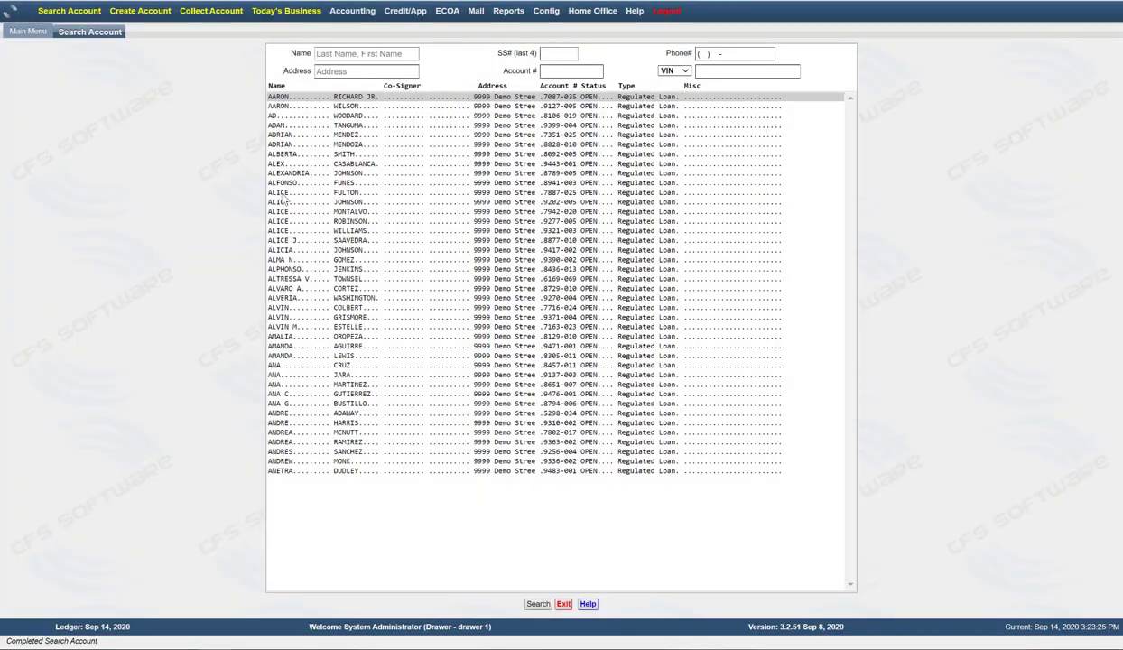
left_click(527, 224)
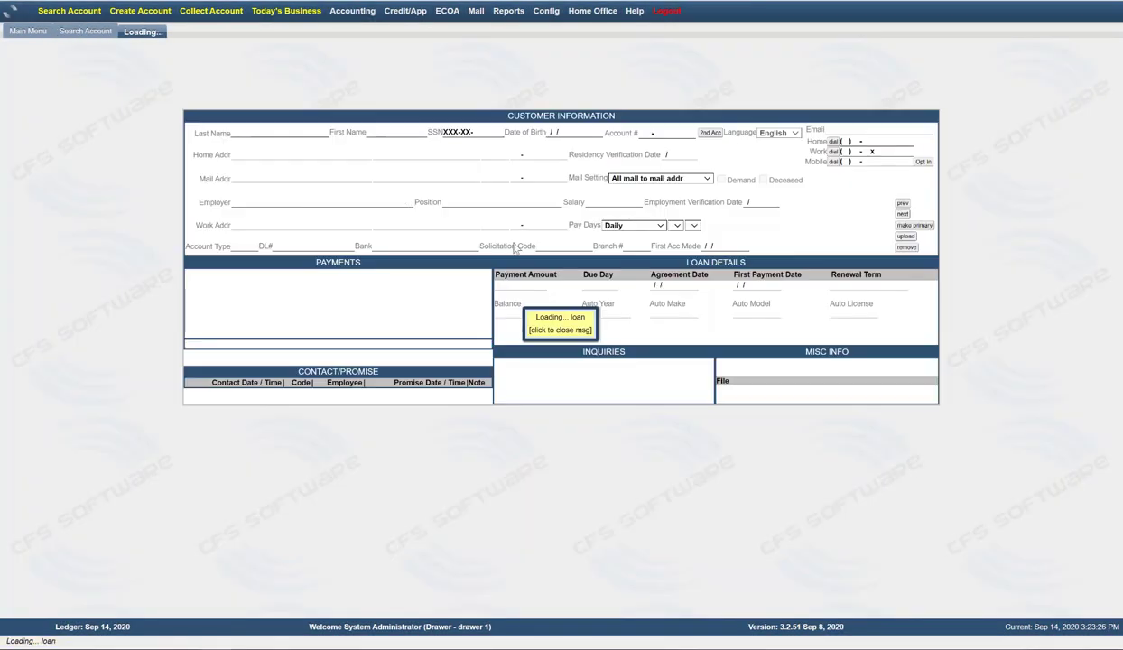
left_click(838, 555)
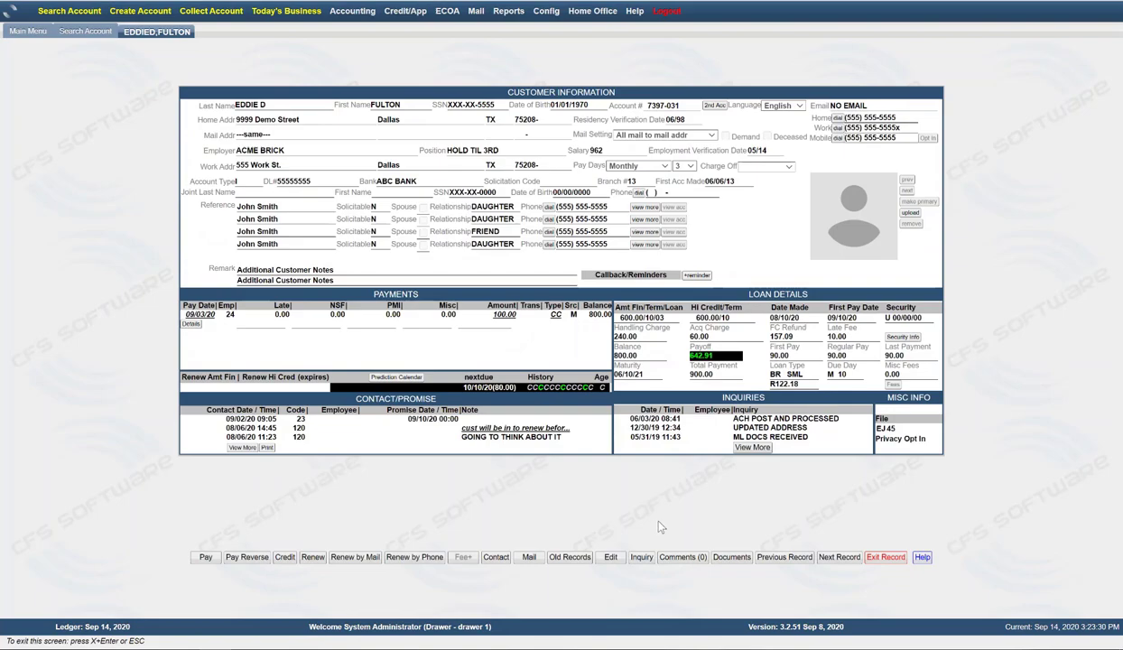
left_click(839, 557)
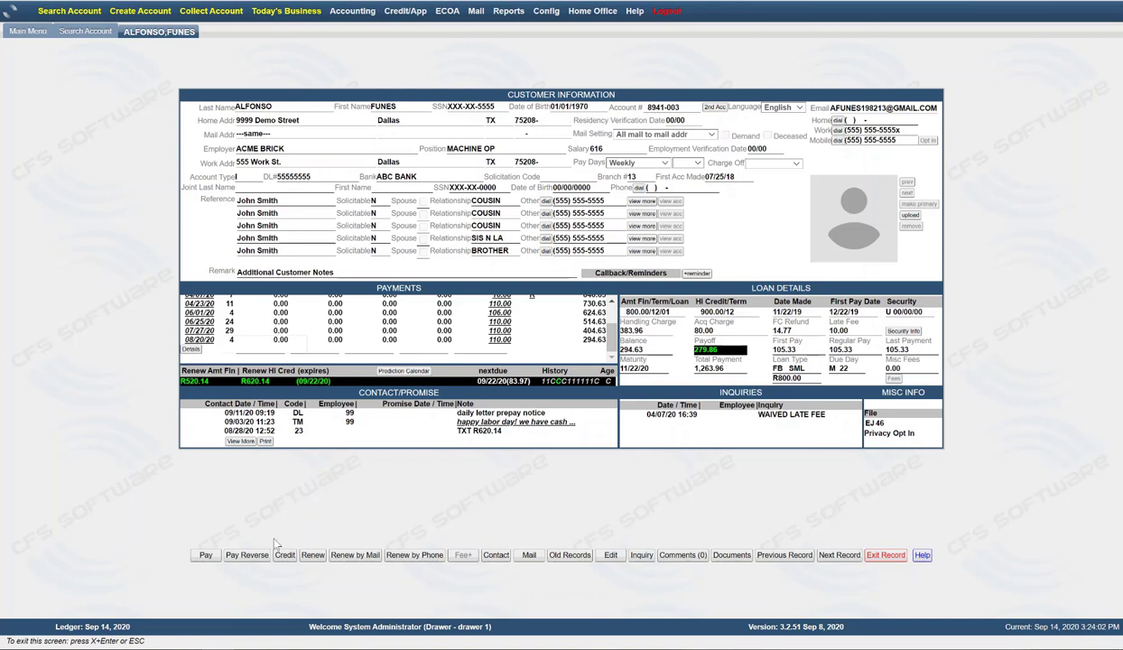
- Reverse the 08/20/20 payment of 110.00 as a non-NSF reversal and confirm it with a payment receipt (P)
left_click(248, 555)
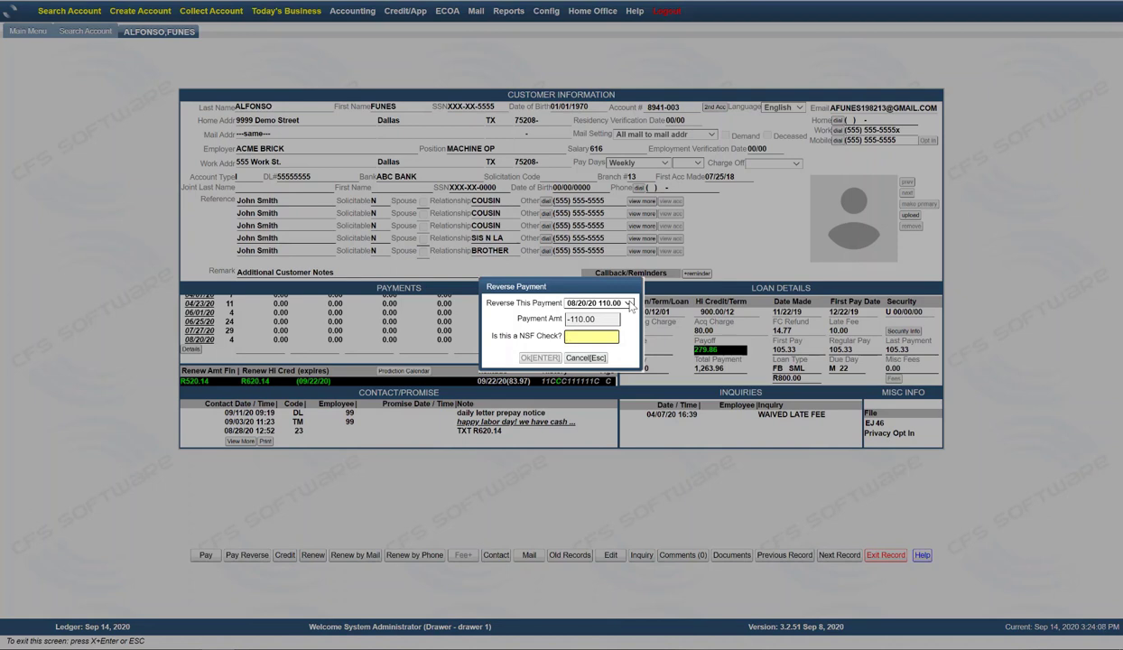
left_click(628, 303)
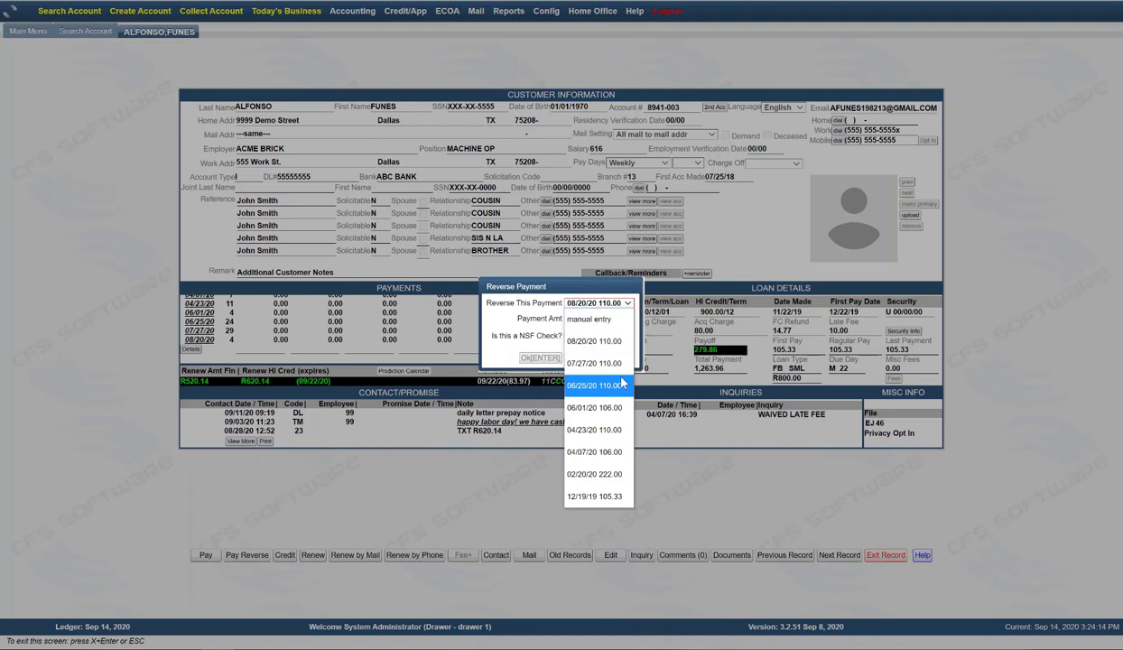
left_click(583, 348)
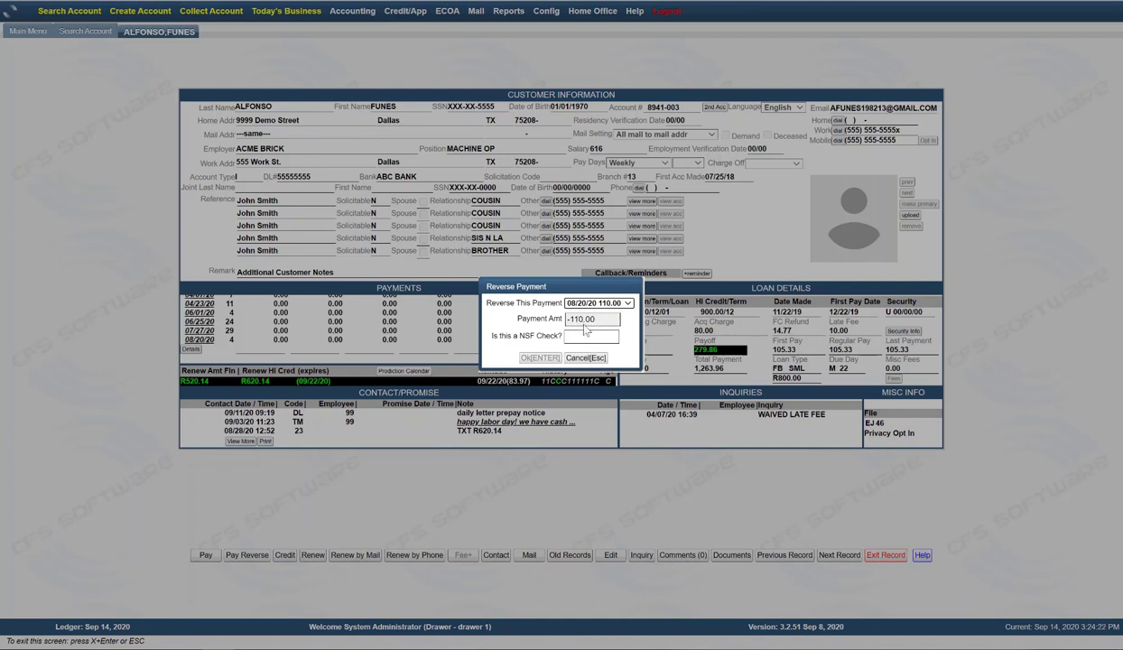
left_click(586, 335)
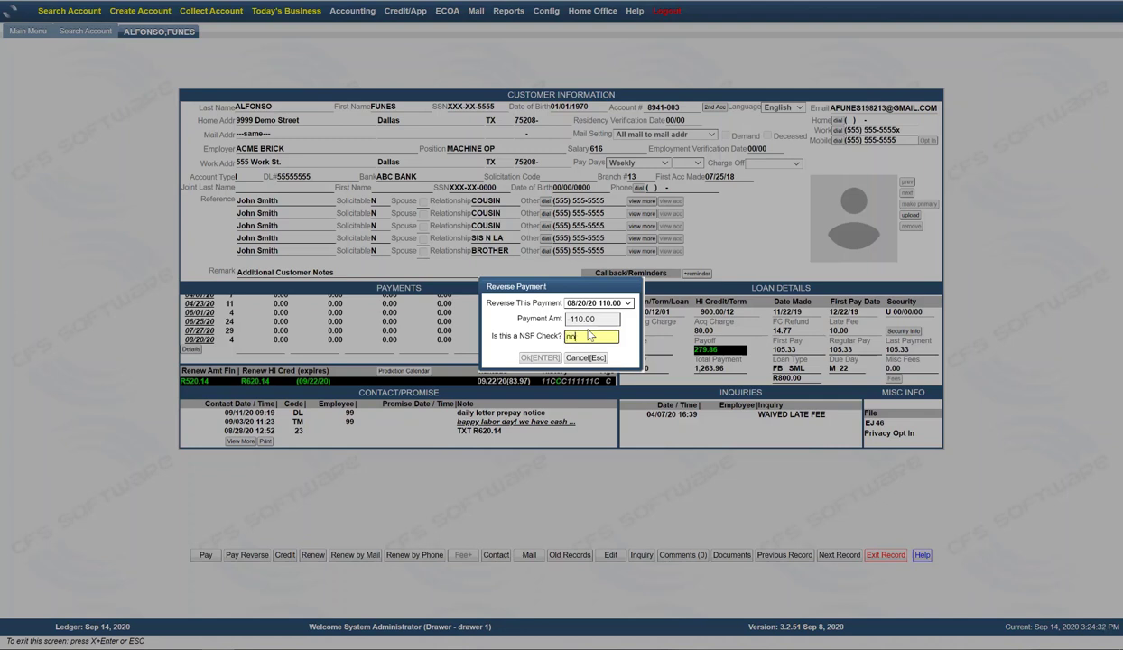
type("no")
left_click(533, 360)
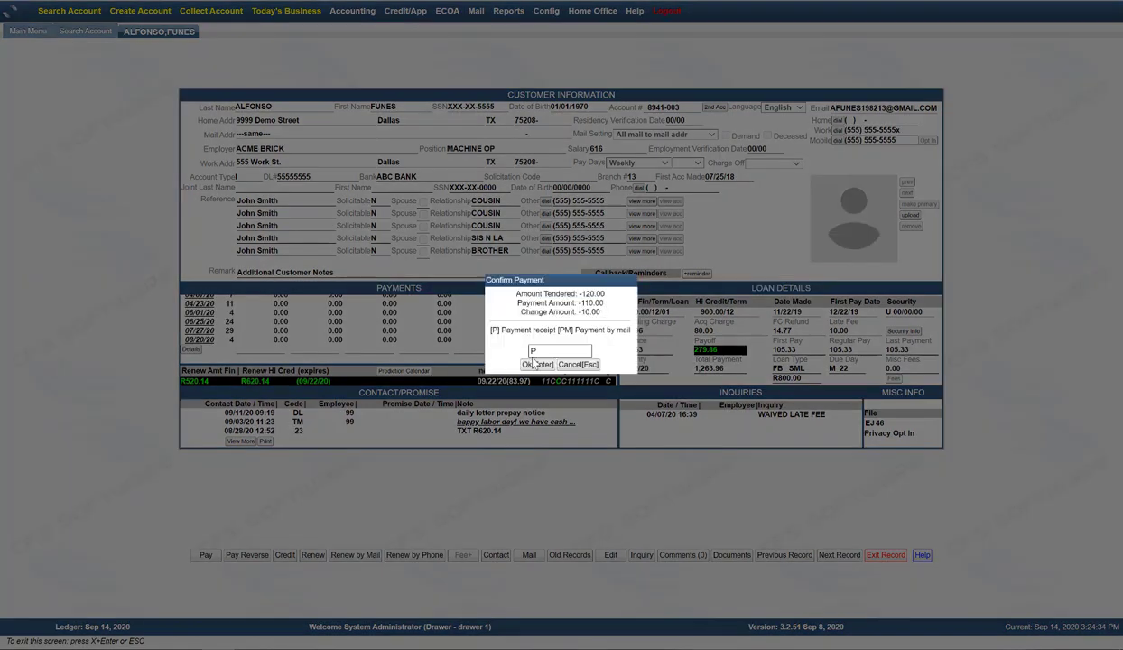
left_click(520, 366)
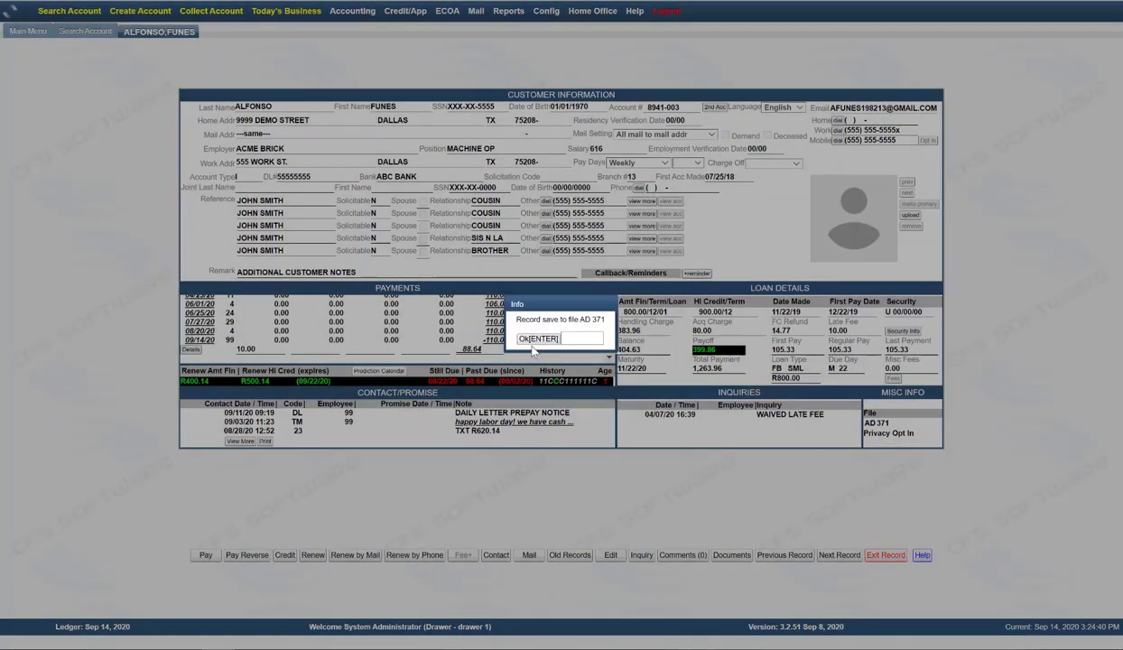
left_click(531, 348)
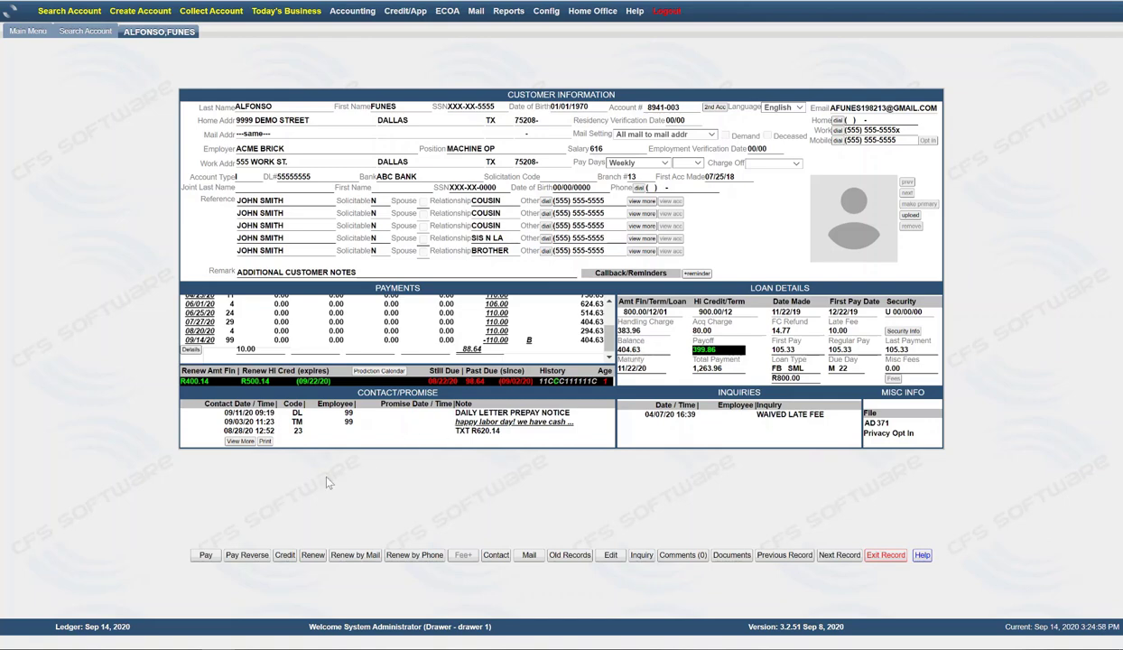
- Check which payments on this account are still available for reversal, without reversing another one
left_click(249, 555)
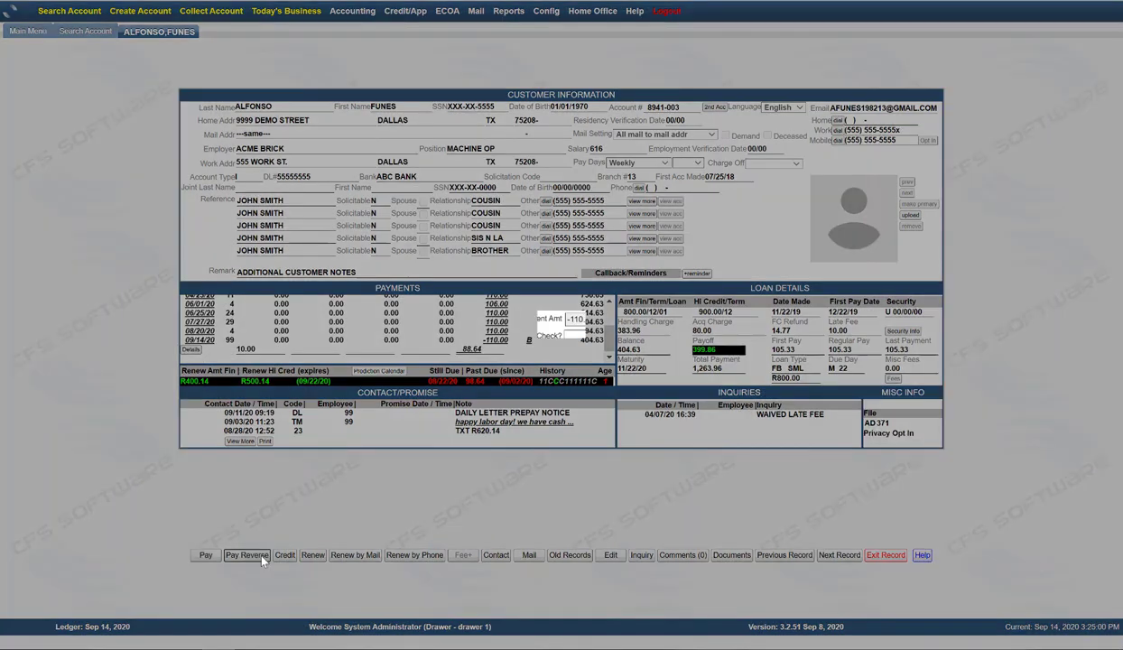
left_click(628, 307)
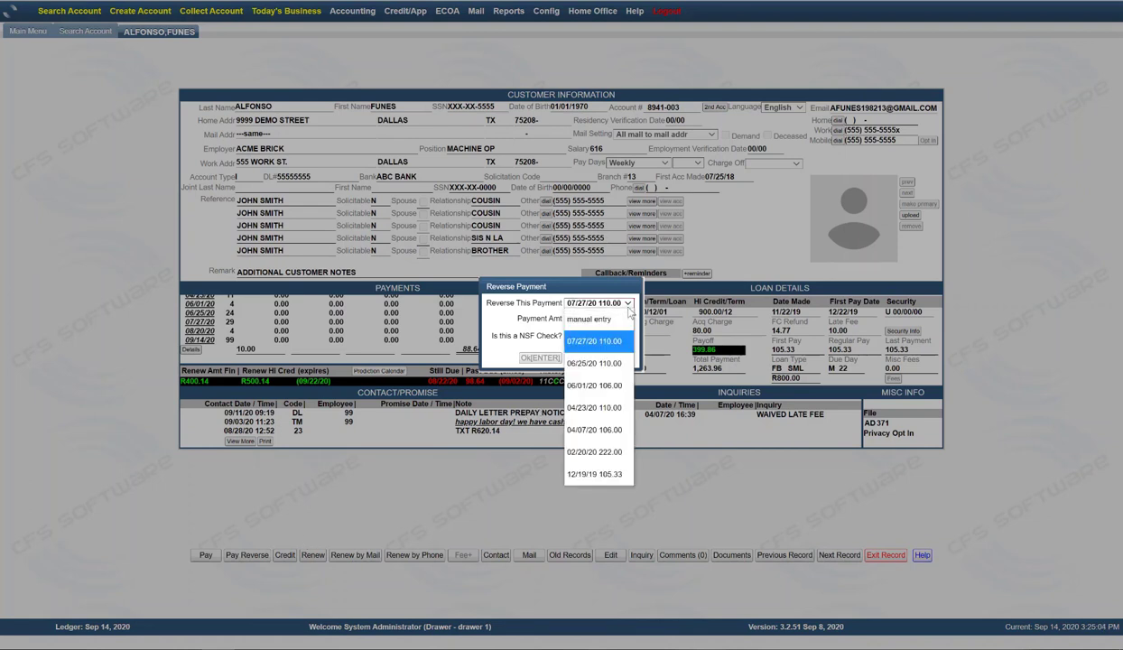
left_click(550, 289)
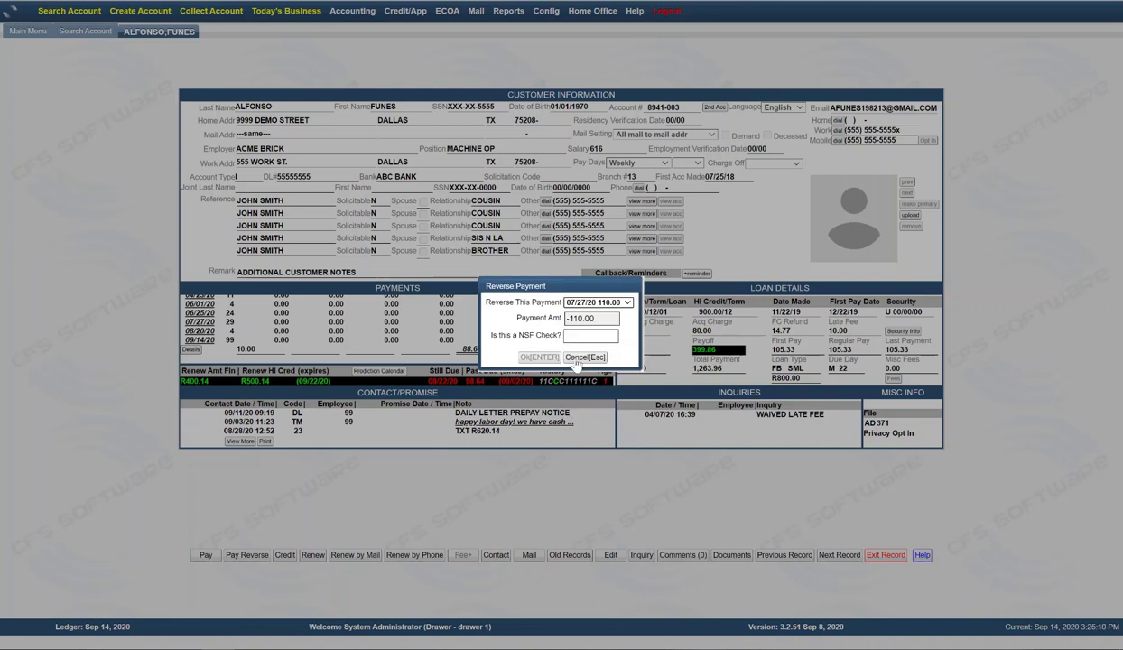
left_click(578, 358)
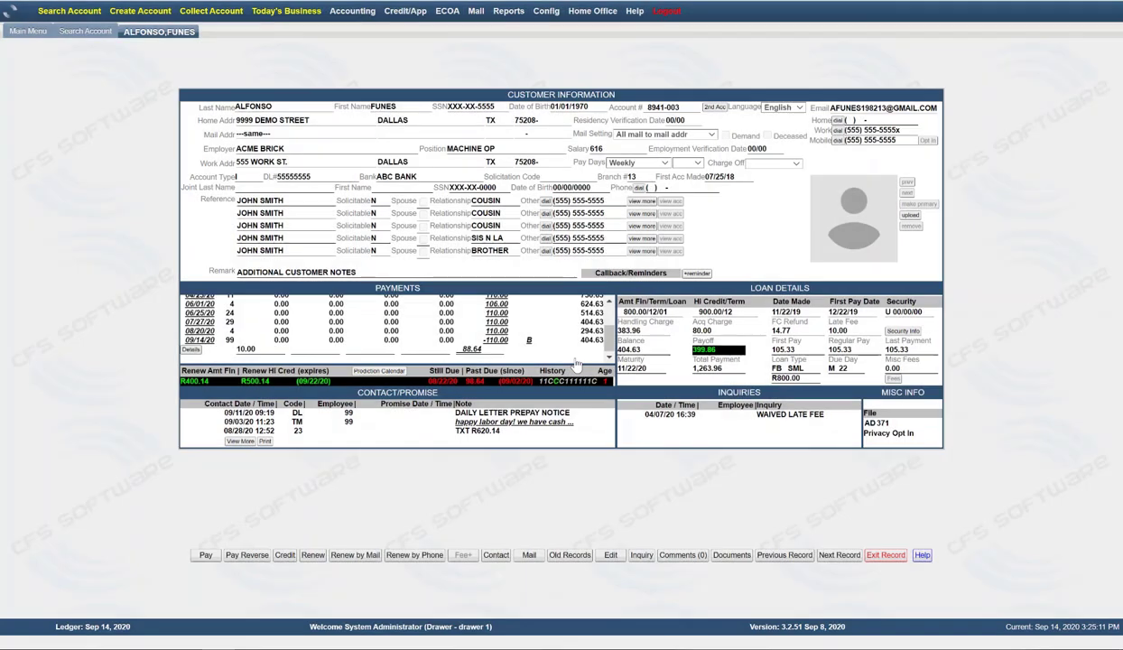
- Leave this customer's record and look up another customer's account by its account number
left_click(886, 556)
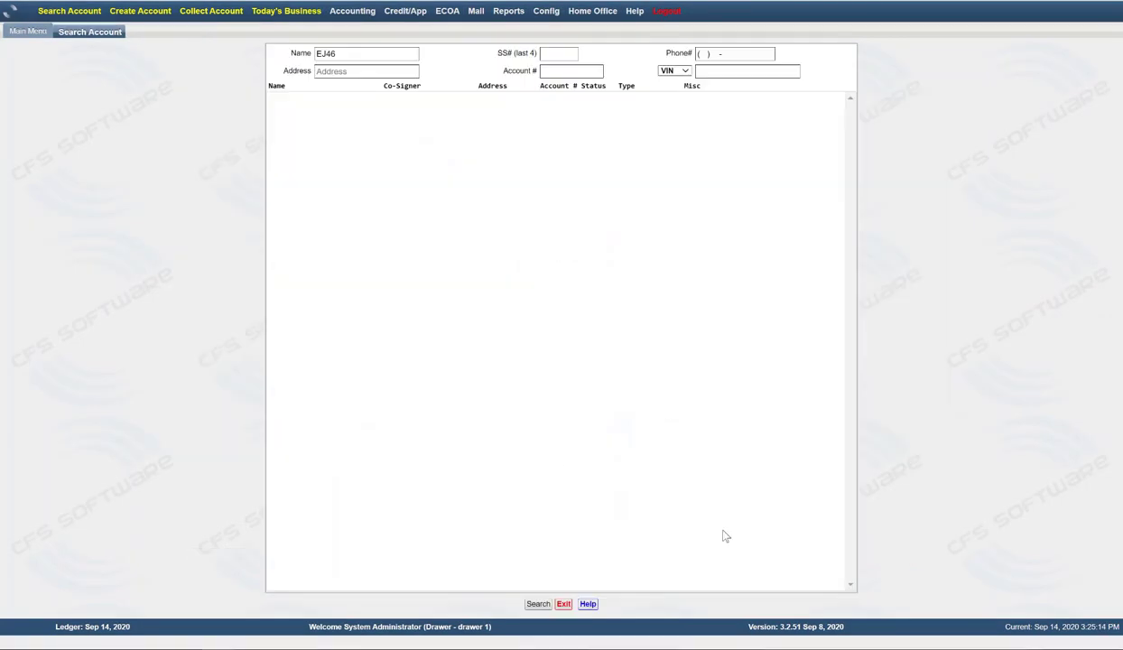
left_click(563, 72)
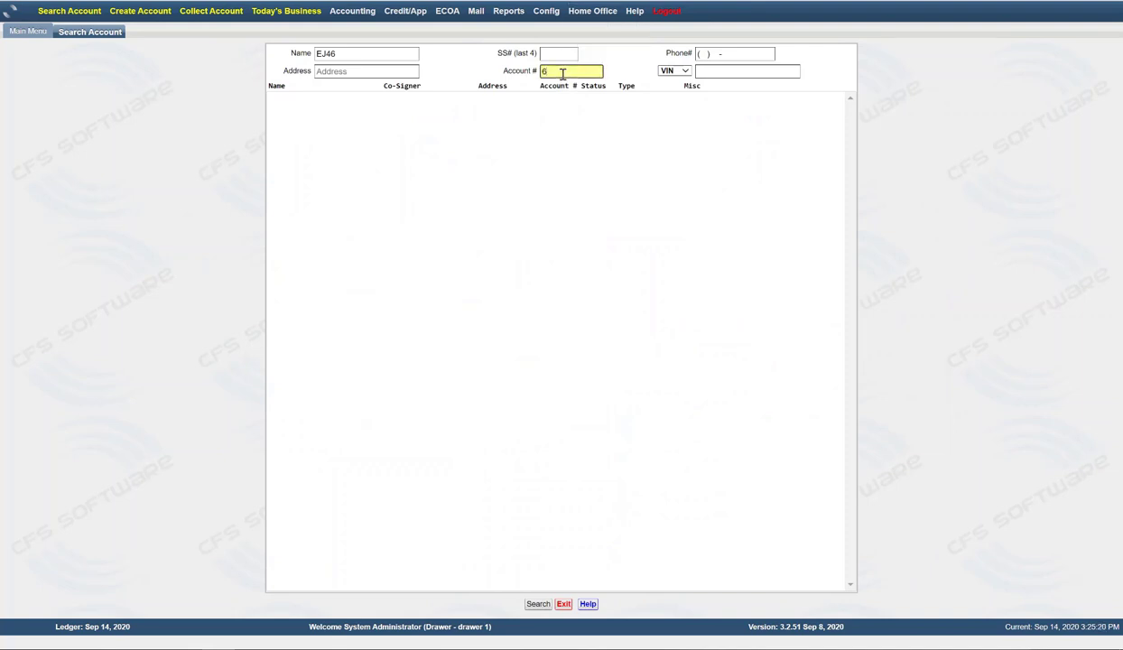
left_click(538, 604)
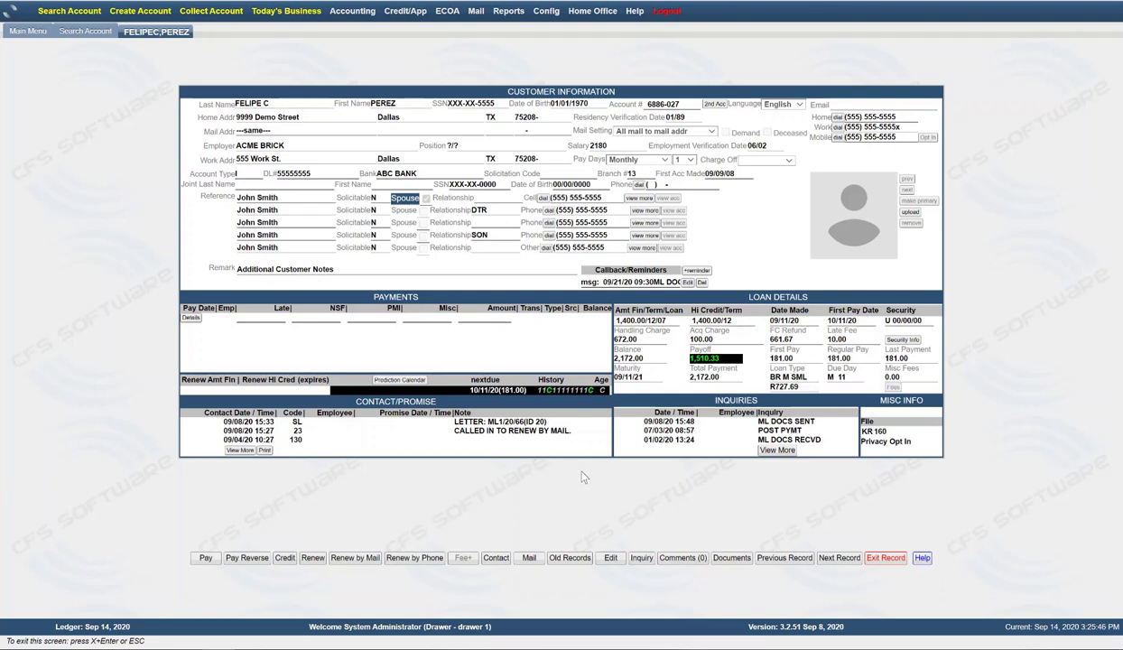
- Review the payment history on the customer's previous loan record and return to the current loan
left_click(554, 557)
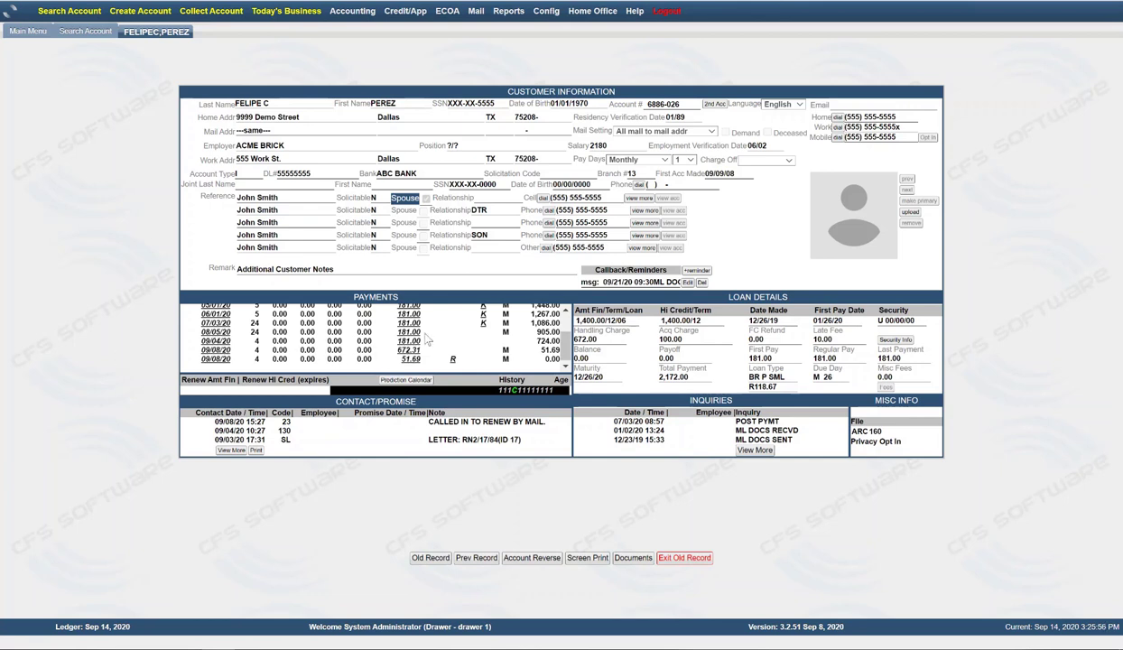
mouse_move(411, 341)
left_click(684, 558)
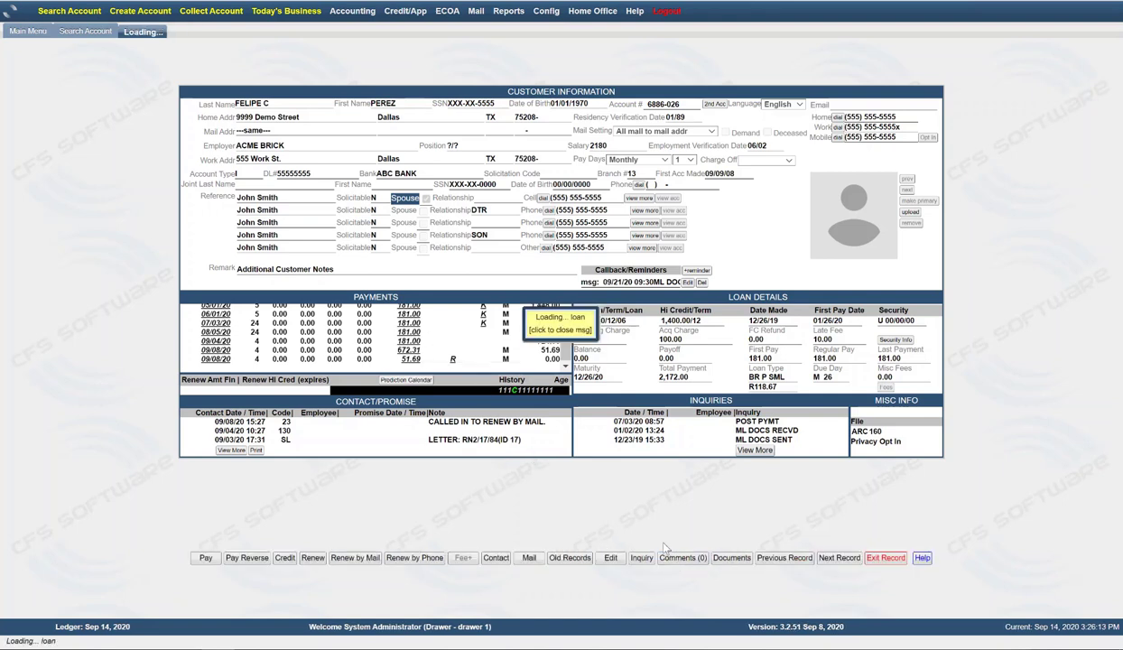
- Reverse a payment of -181.00 as an NSF check with the 30.00 NSF fee, confirming with a payment receipt (P)
left_click(248, 558)
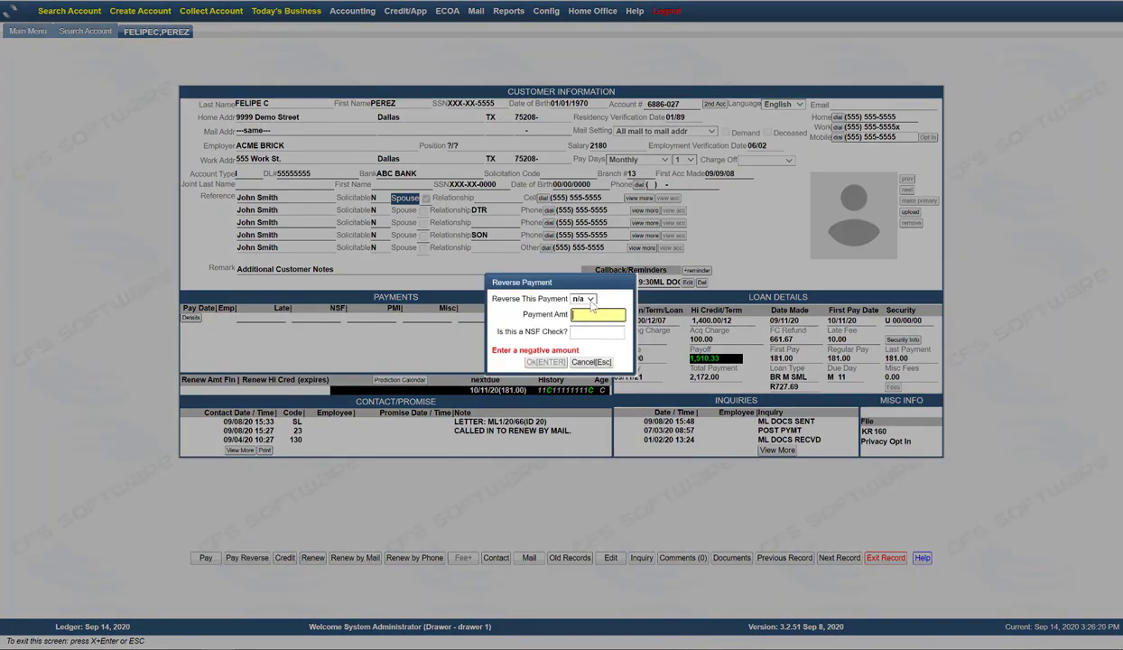
type("-181")
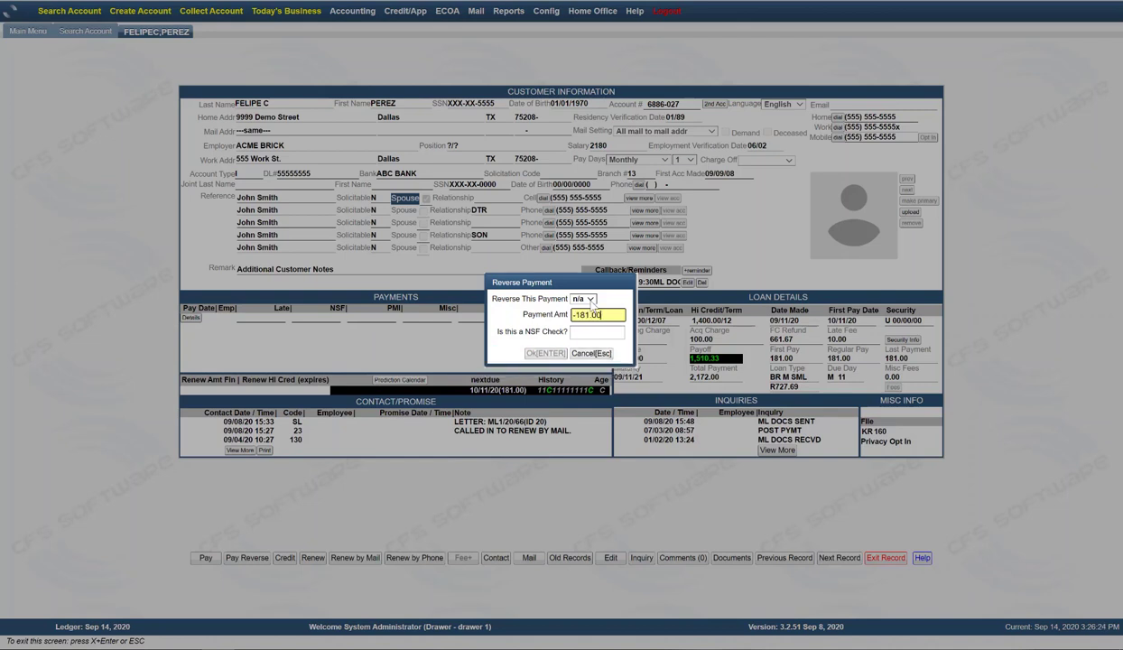
left_click(598, 331)
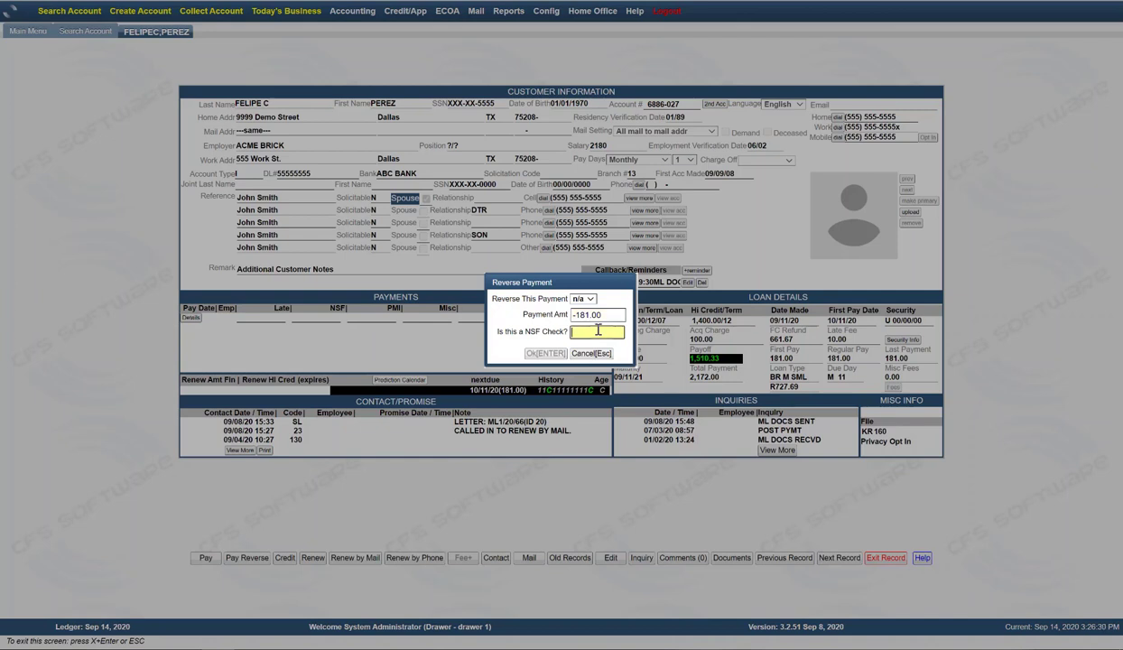
type("yes")
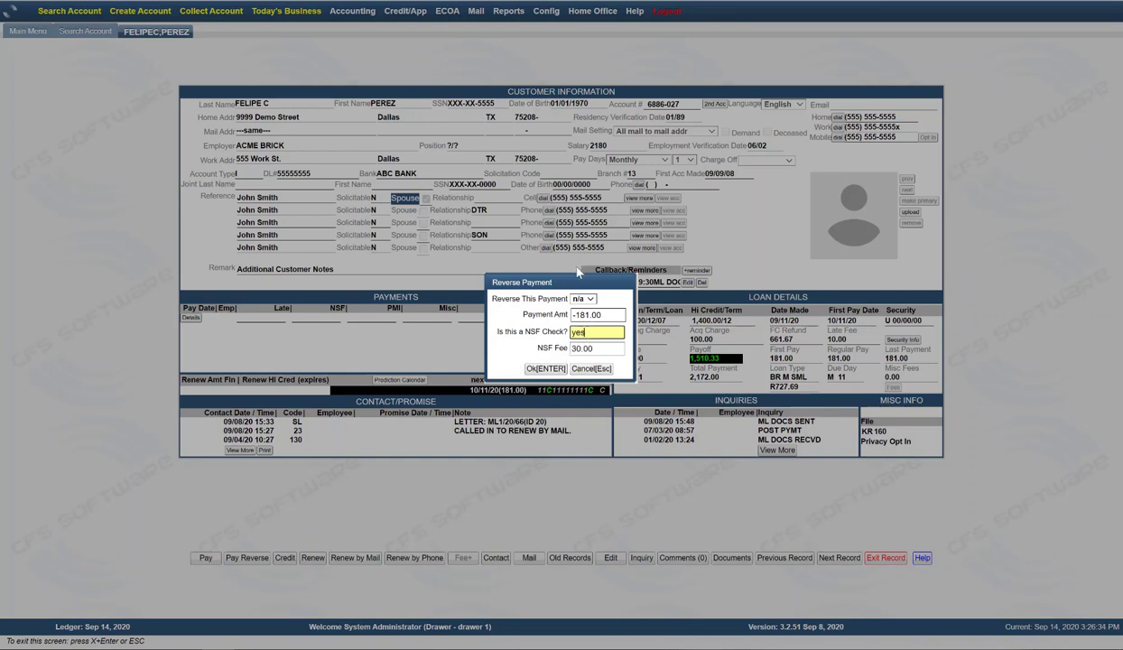
left_click(533, 366)
type("P")
left_click(540, 363)
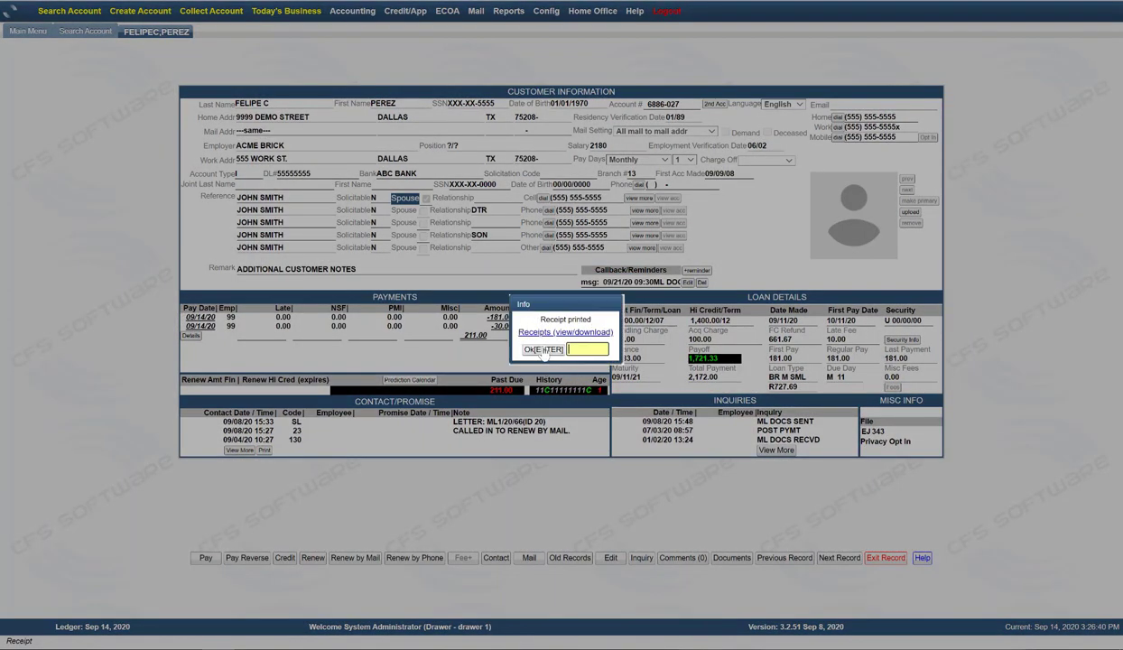
left_click(546, 352)
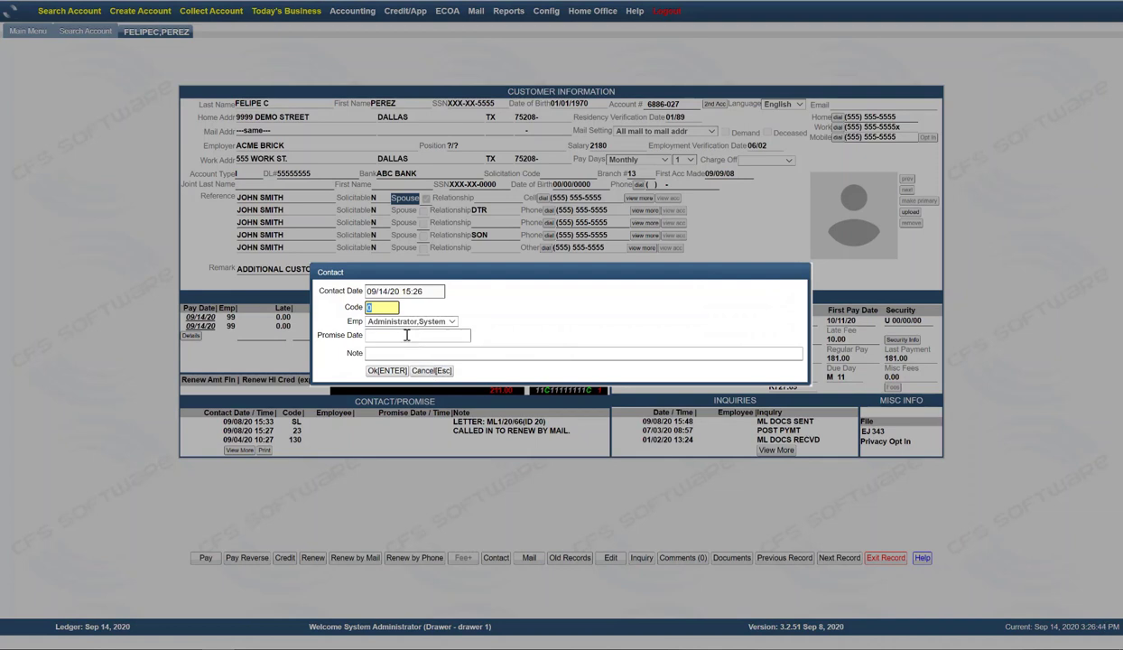
- Save a contact entry with code 10, promise date 09/15/2020 and the note "in by noon", and exit the customer's record
type("10")
left_click(441, 336)
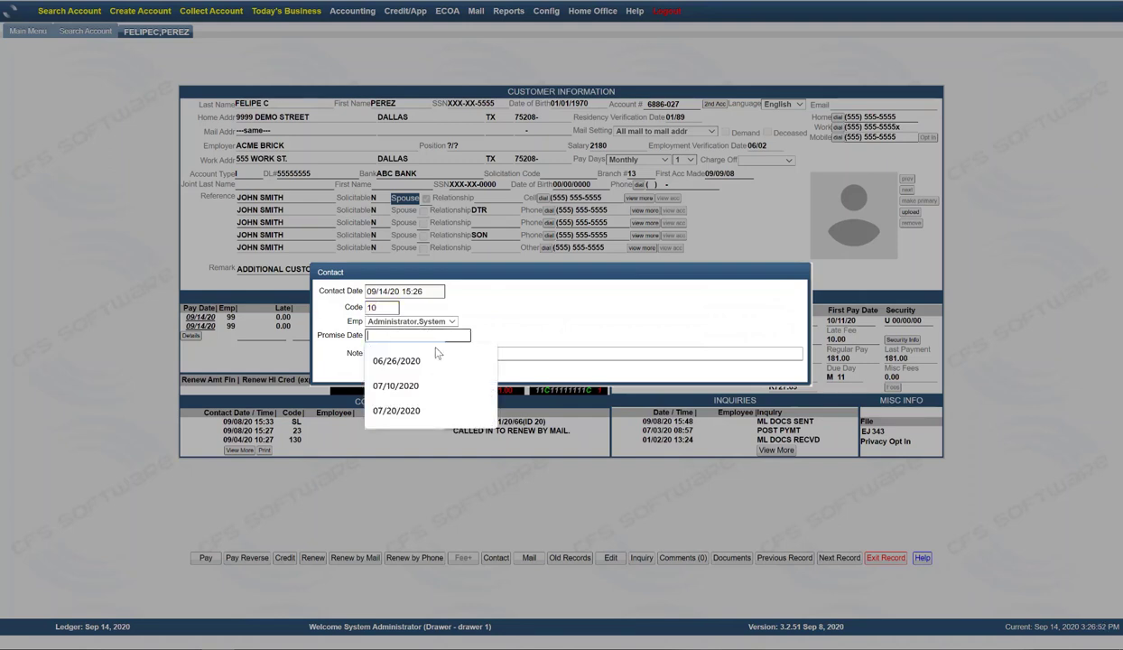
left_click(391, 358)
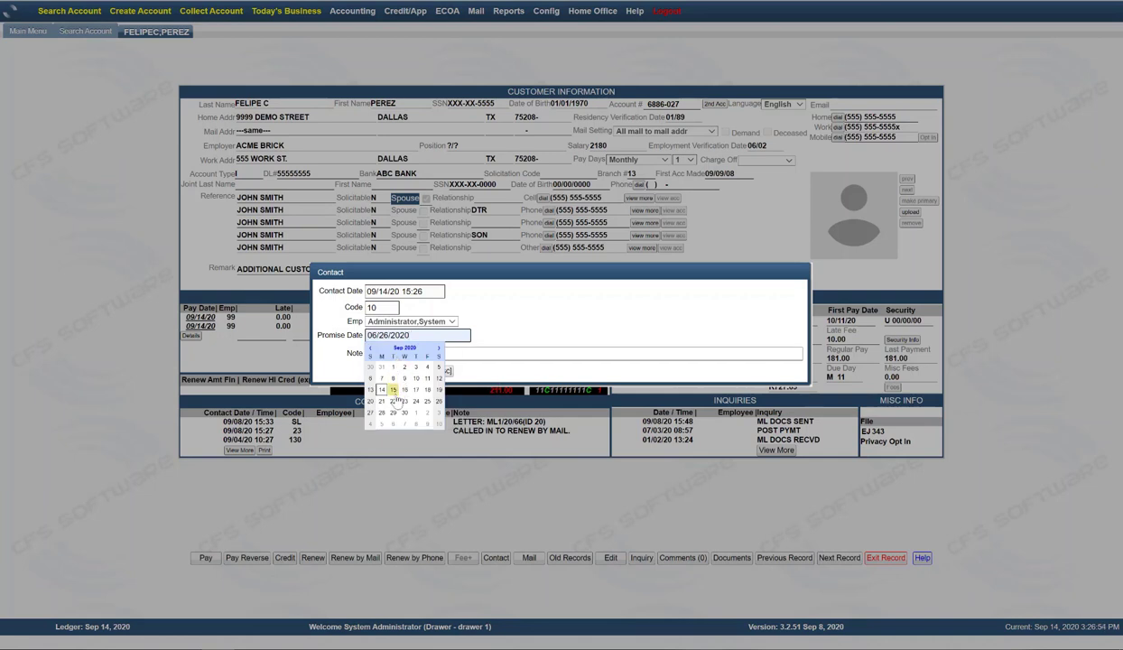
left_click(393, 389)
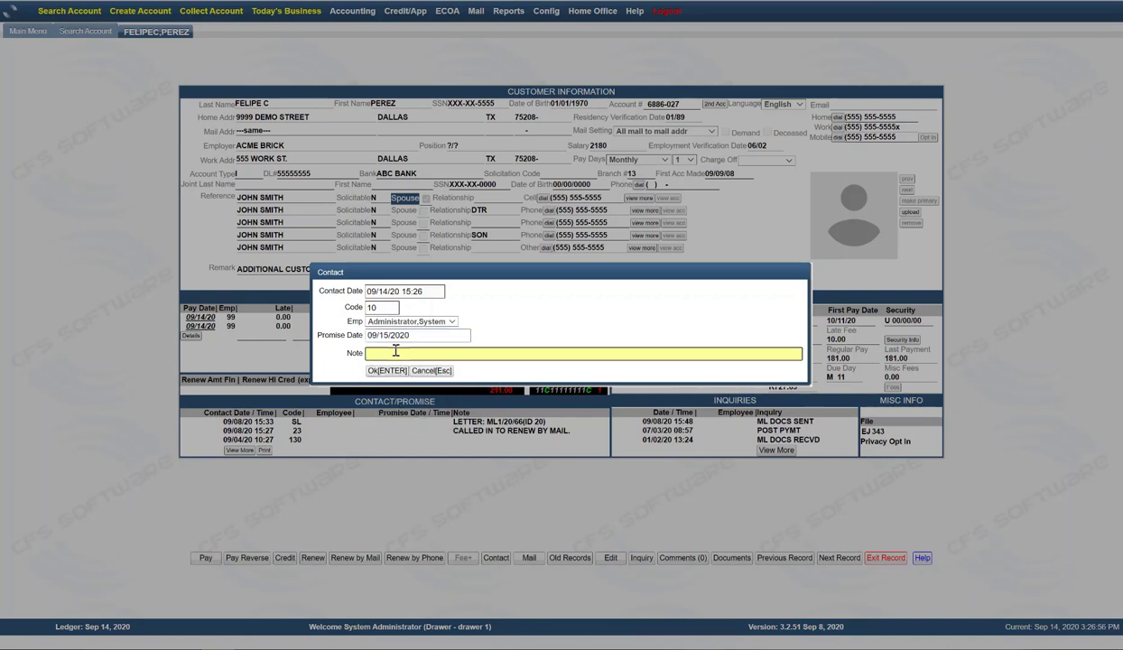
type("in by noon")
left_click(372, 370)
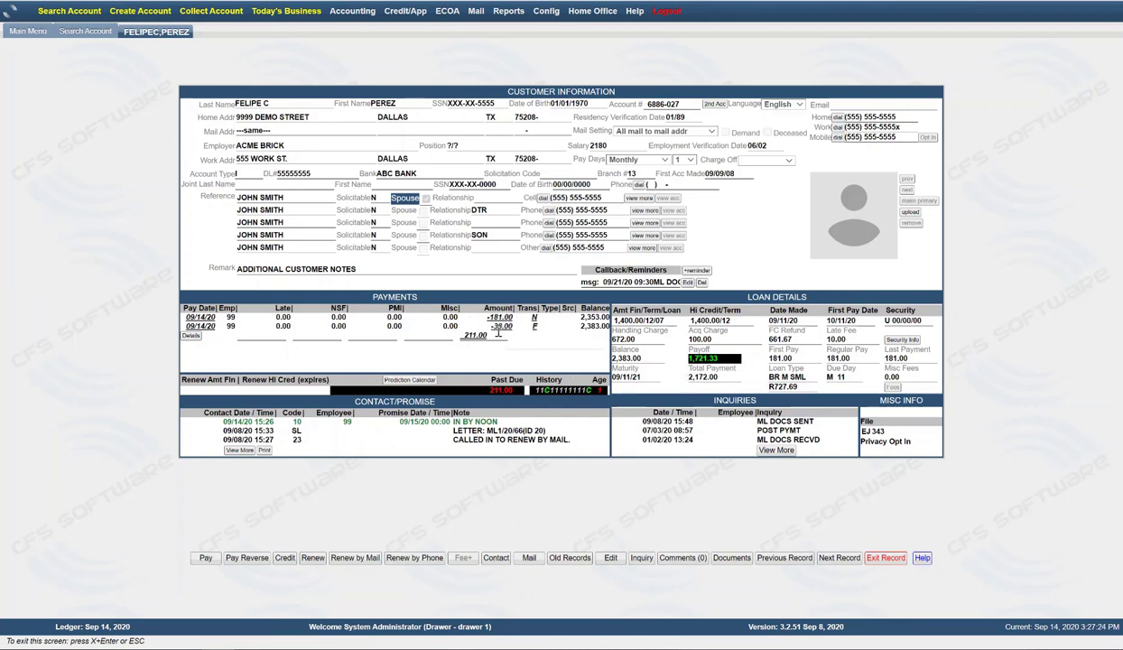
mouse_move(497, 333)
left_click(886, 557)
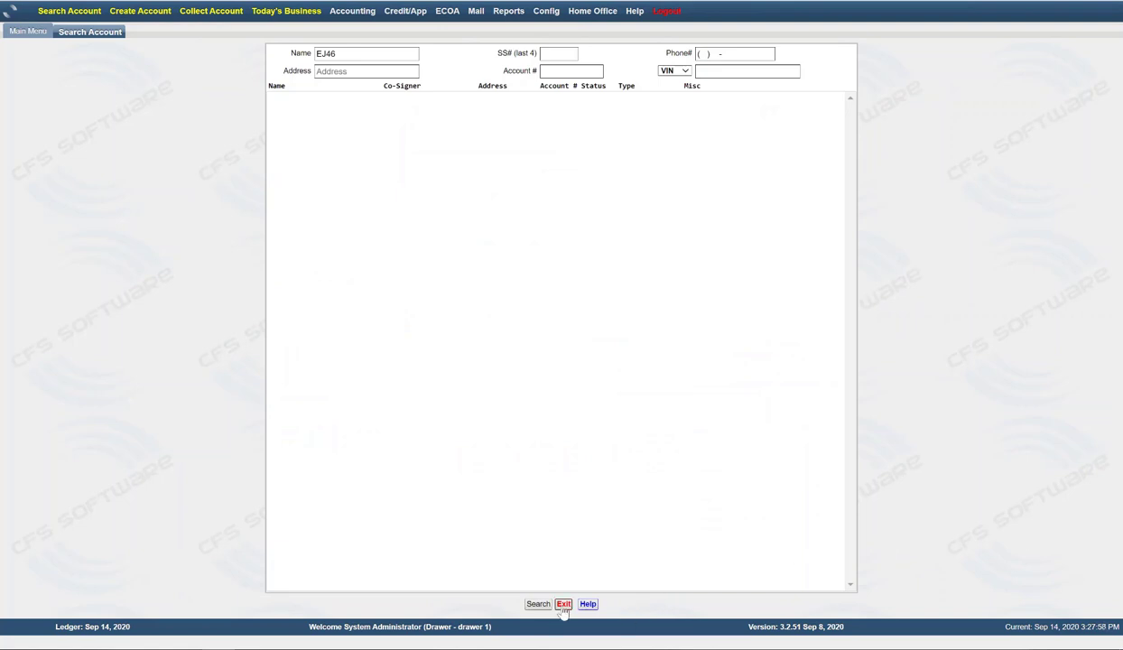